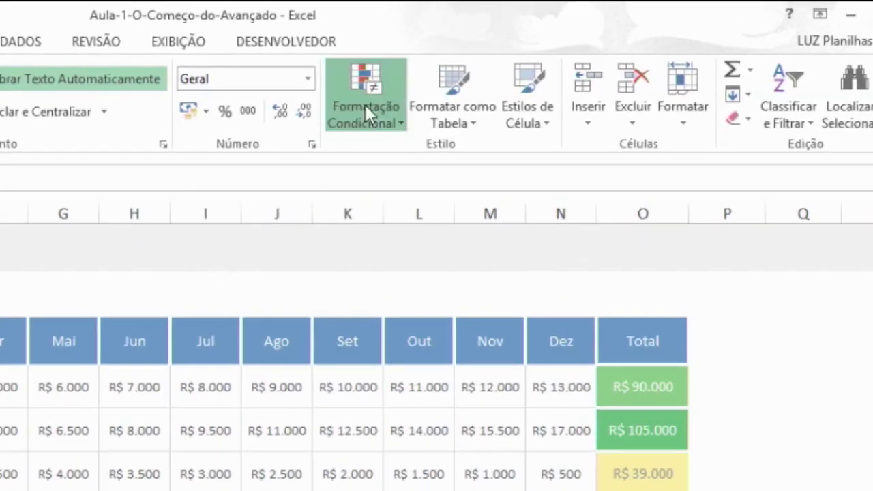
Step: Browse the conditional formatting, Insert and Data ribbon commands
{"action": "left_click", "coordinate": [366, 109]}
{"action": "left_click", "coordinate": [366, 109]}
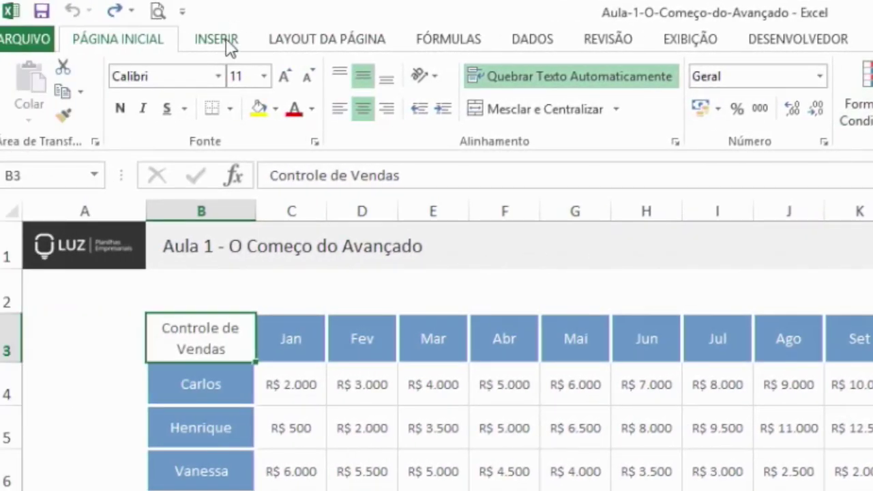
{"action": "left_click", "coordinate": [229, 43]}
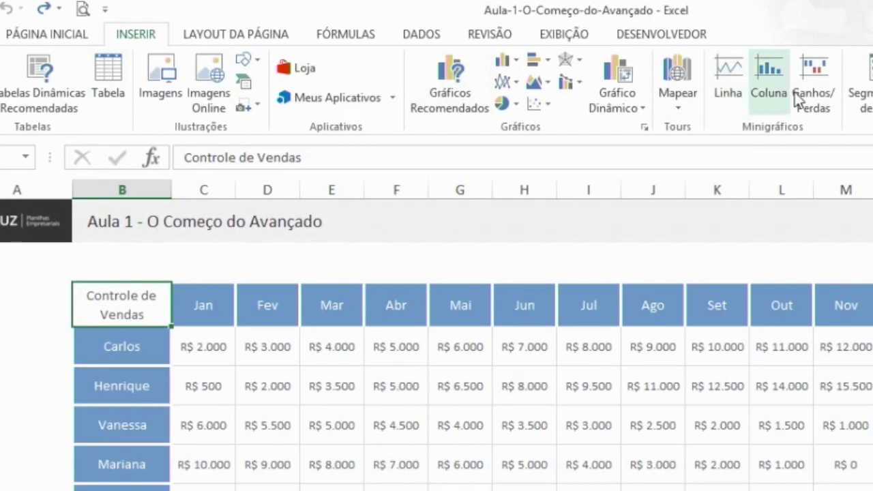
{"action": "left_click", "coordinate": [440, 38]}
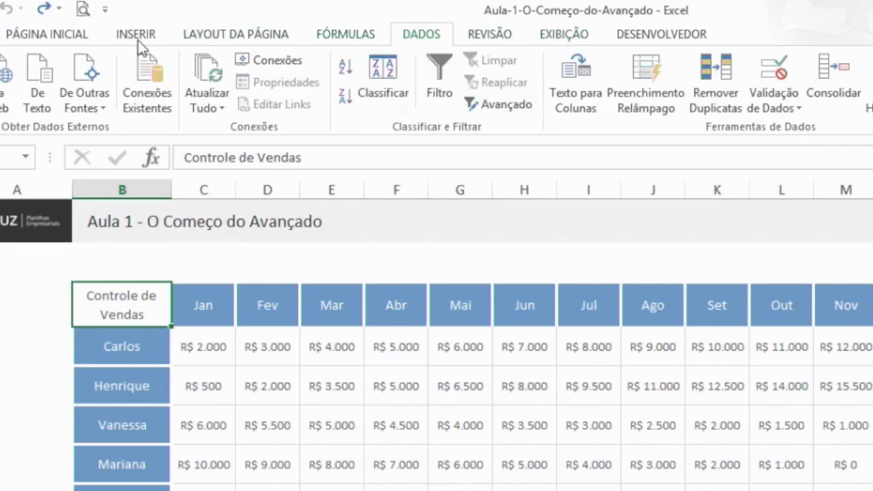
Step: Back on Home, select only the Jan–Dez sales values C4:N9
{"action": "left_click", "coordinate": [77, 40]}
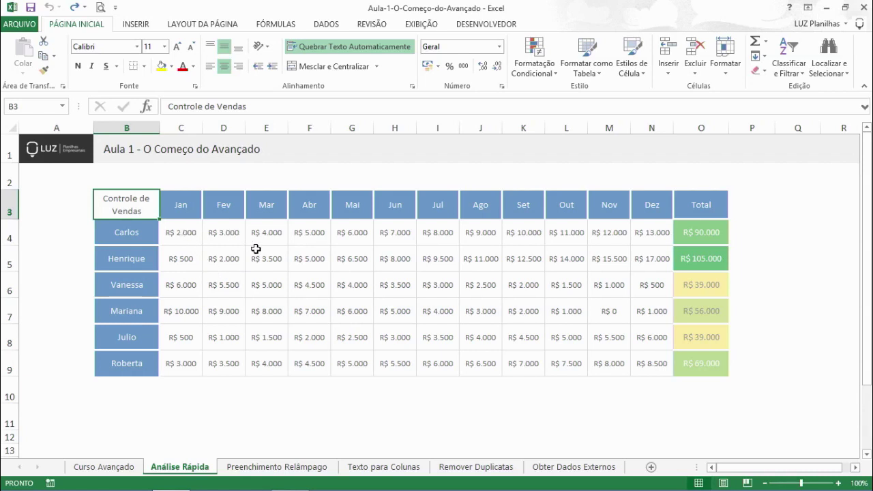
{"action": "left_click_drag", "start_coordinate": [139, 213], "coordinate": [705, 367]}
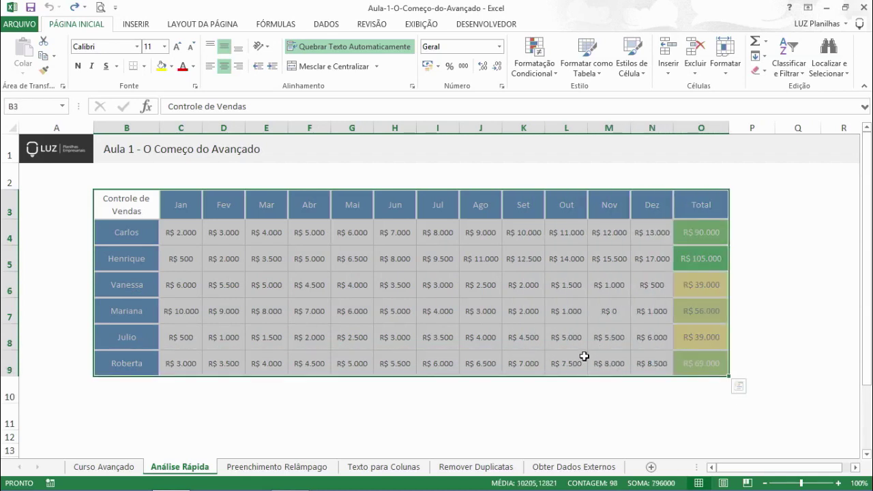
{"action": "mouse_move", "coordinate": [187, 234]}
{"action": "left_mouse_down"}
{"action": "mouse_move", "coordinate": [443, 334]}
{"action": "mouse_move", "coordinate": [639, 366]}
{"action": "left_mouse_up"}
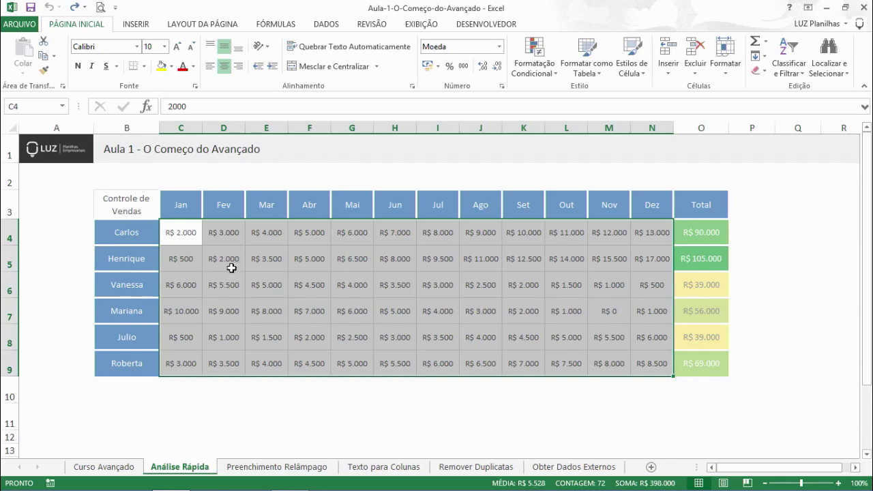
Step: Open Quick Analysis for C4:N9 and browse its charts, totals, tables and sparkline options
{"action": "mouse_move", "coordinate": [583, 321]}
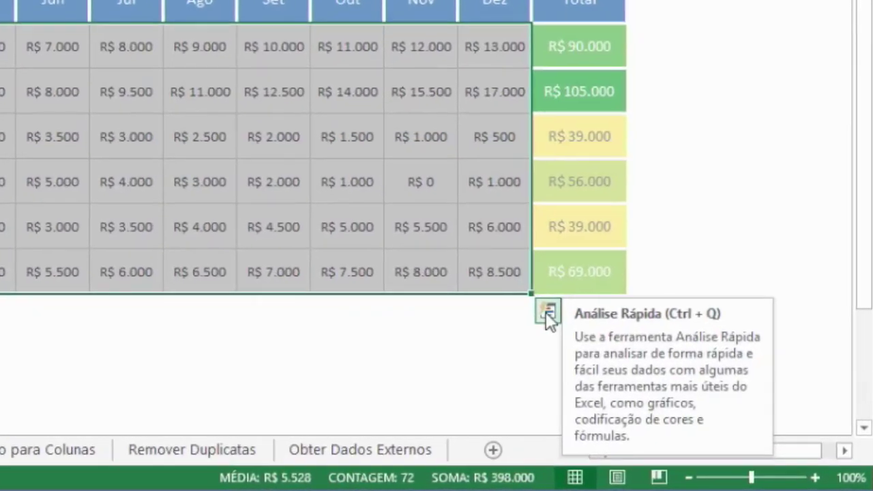
{"action": "left_click", "coordinate": [546, 312]}
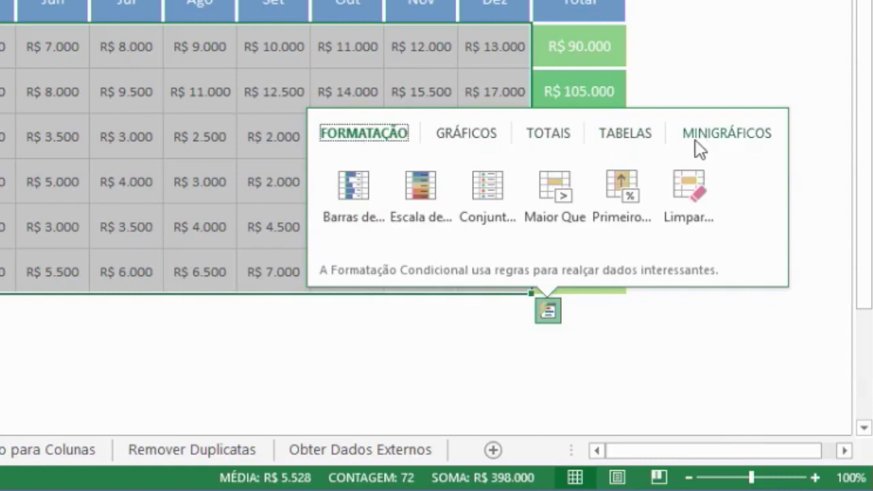
{"action": "left_click", "coordinate": [466, 136]}
{"action": "left_click", "coordinate": [545, 140]}
{"action": "left_click", "coordinate": [641, 134]}
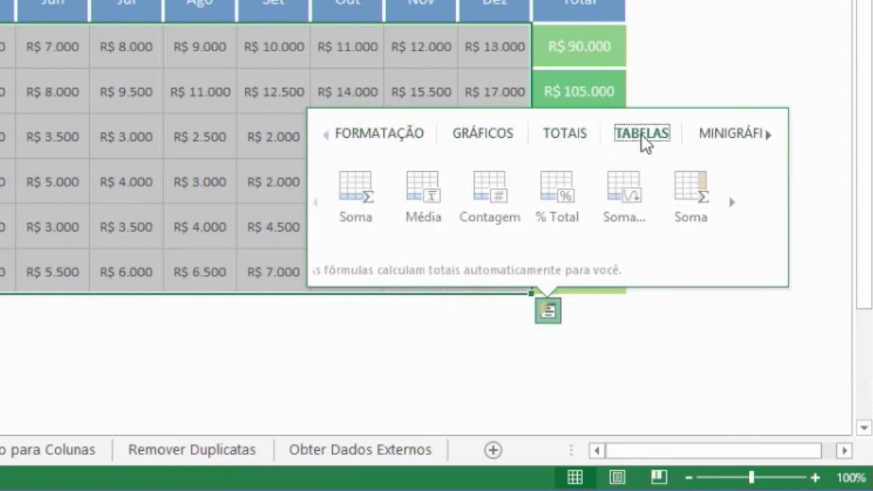
{"action": "left_click", "coordinate": [723, 131]}
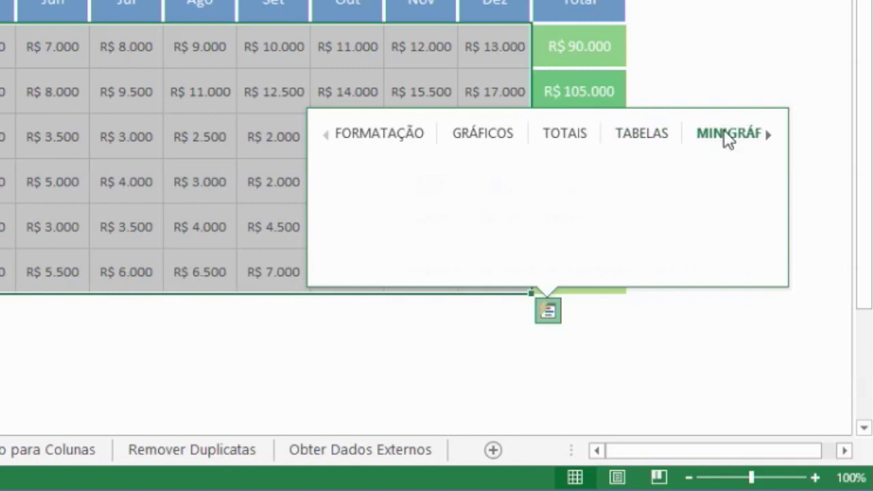
Step: Apply the red-to-green Escala de Cores to the monthly values and check Henrique's December 17000
{"action": "left_click", "coordinate": [383, 140]}
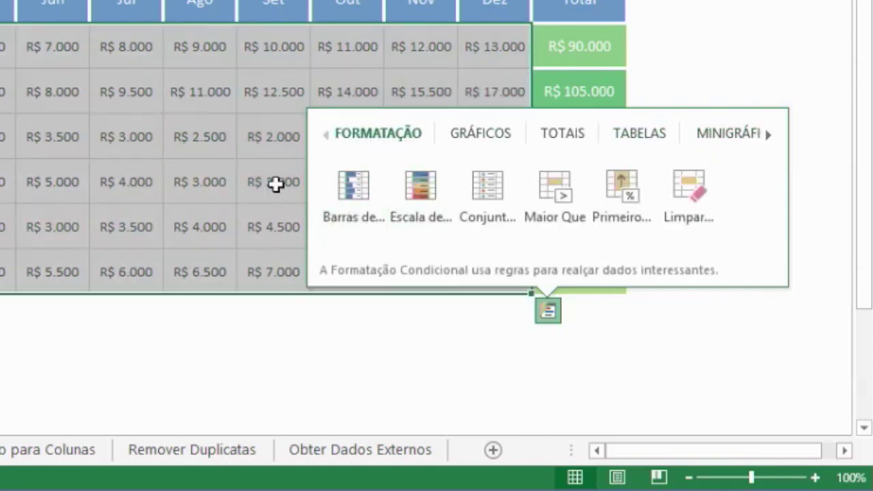
{"action": "left_click", "coordinate": [441, 192]}
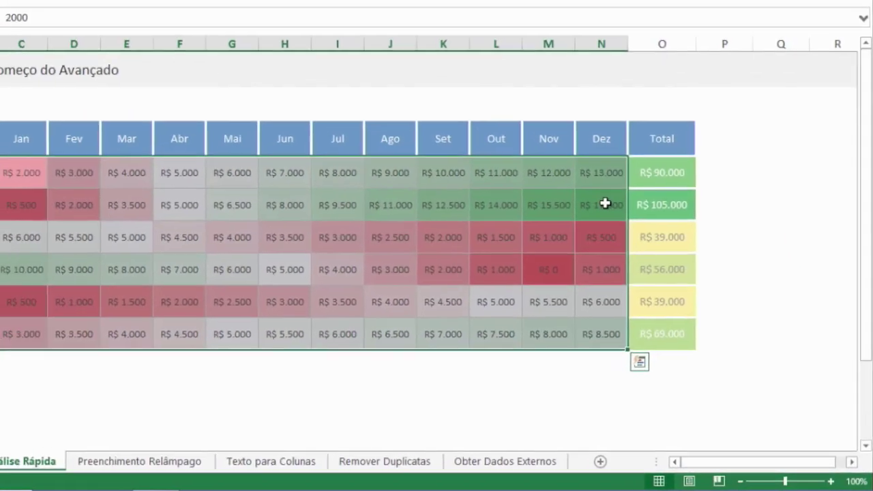
{"action": "left_click", "coordinate": [643, 252]}
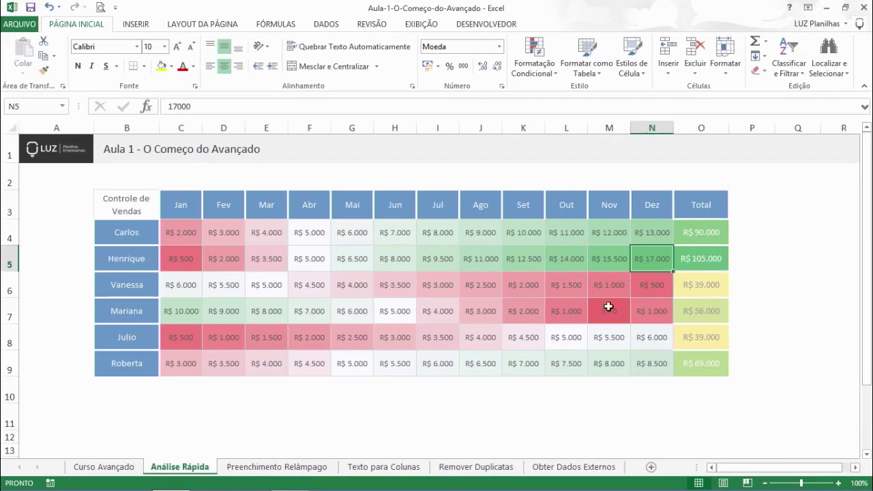
{"action": "left_click", "coordinate": [609, 307]}
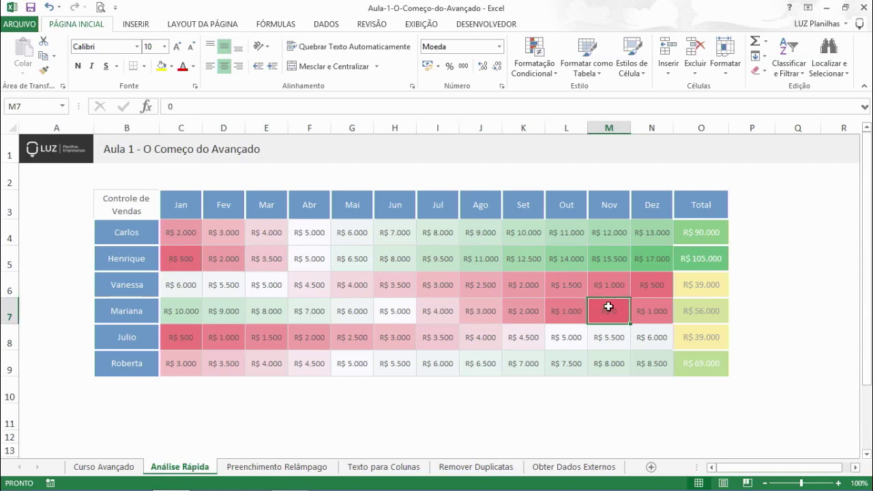
{"action": "left_click", "coordinate": [576, 340]}
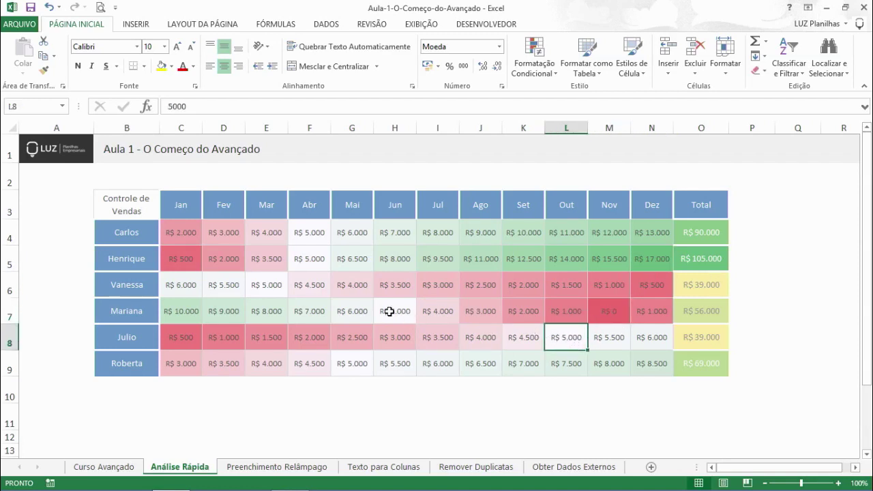
{"action": "left_click", "coordinate": [529, 76]}
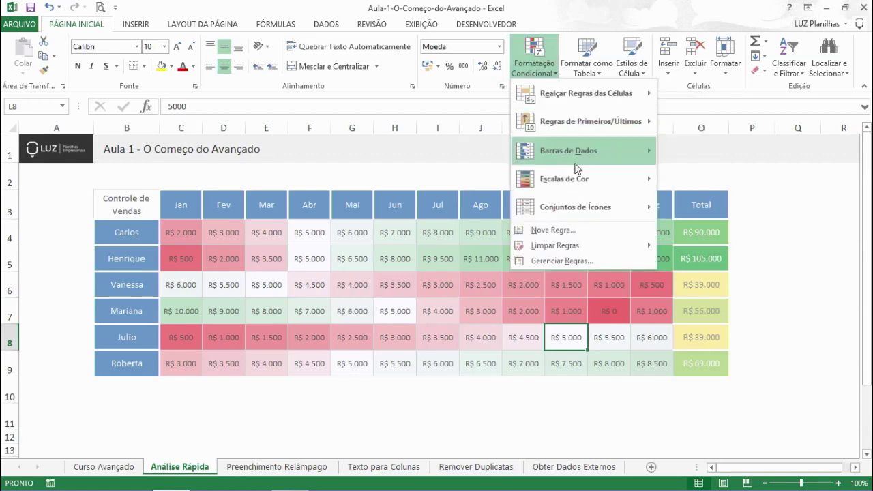
{"action": "mouse_move", "coordinate": [580, 179]}
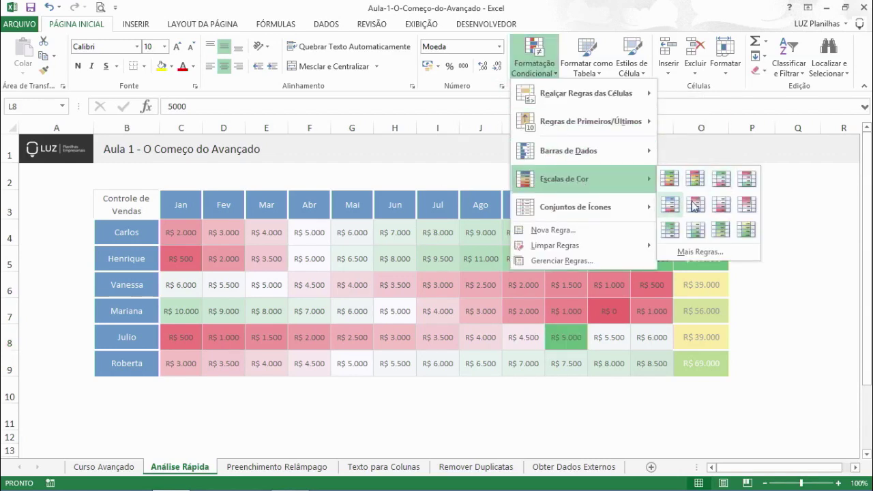
{"action": "left_click", "coordinate": [423, 258]}
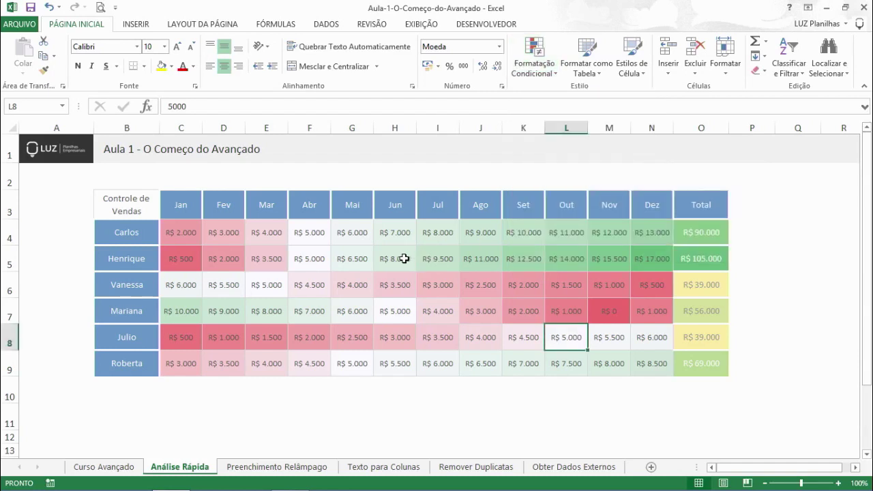
{"action": "left_click", "coordinate": [334, 278]}
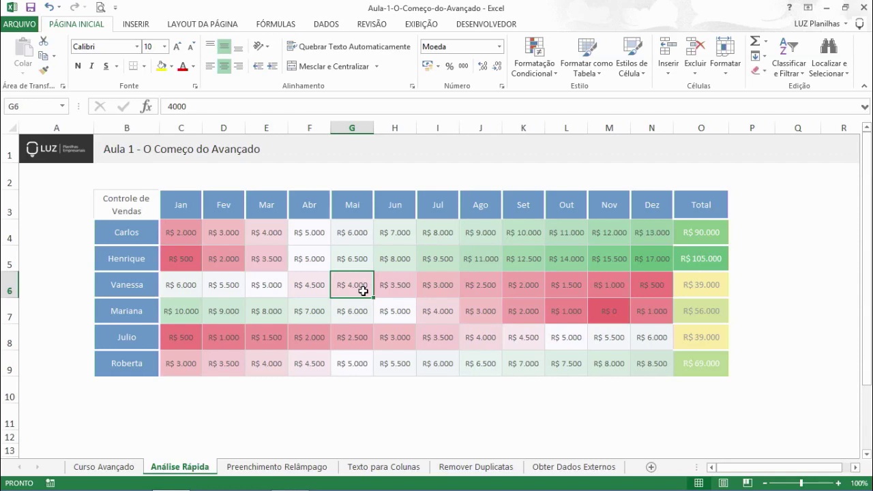
{"action": "left_click_drag", "start_coordinate": [189, 233], "coordinate": [646, 358]}
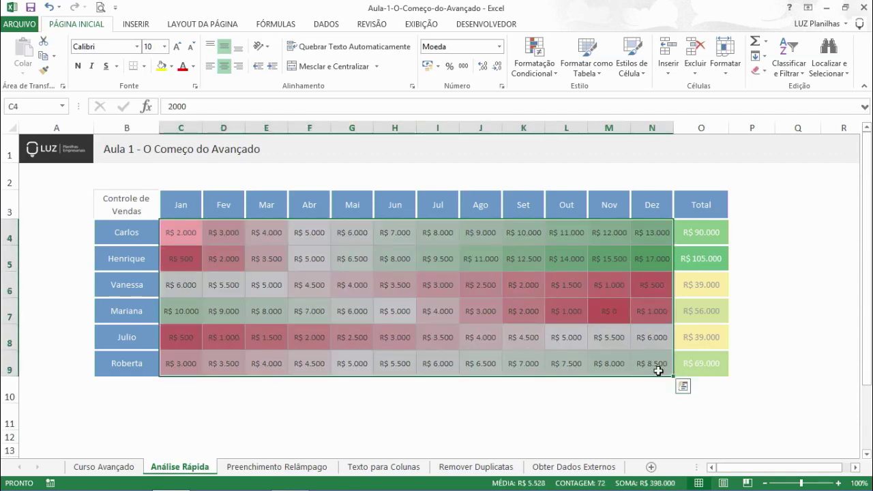
Step: Dismiss the shortcut menu, then open Quick Analysis and close it without applying data bars
{"action": "right_click", "coordinate": [491, 310]}
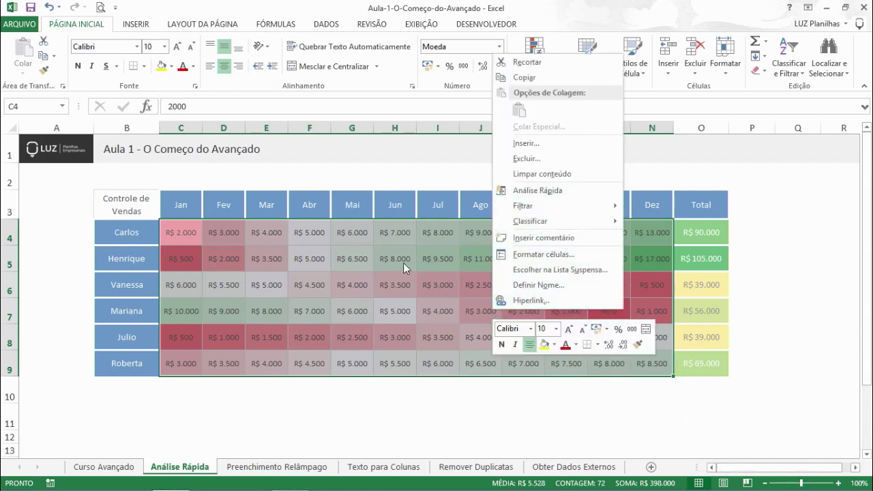
{"action": "key", "text": "Escape"}
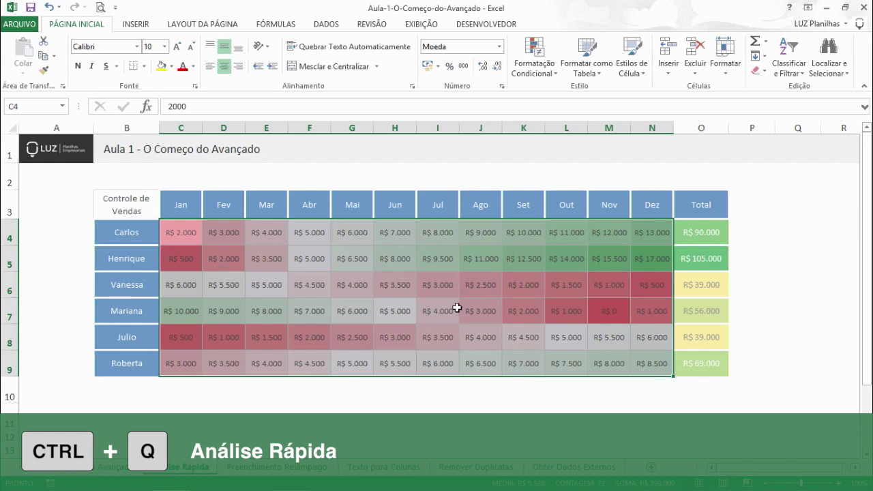
{"action": "key", "text": "ctrl+q"}
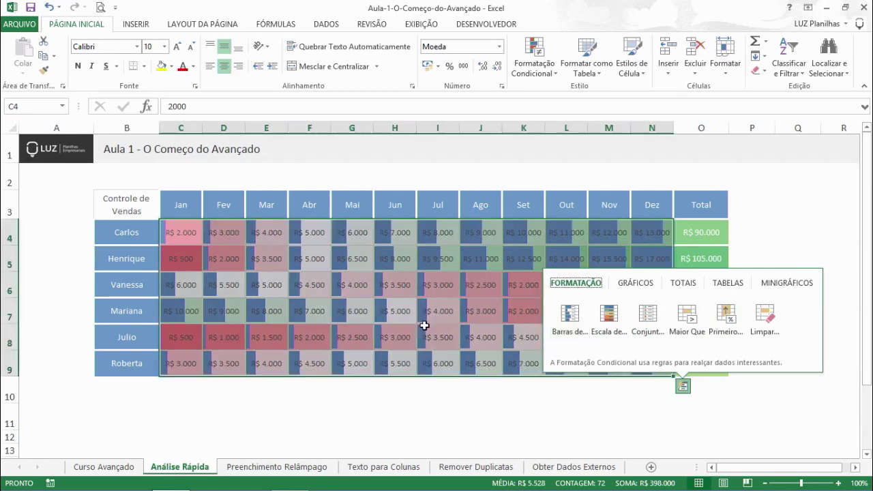
{"action": "left_click", "coordinate": [357, 295]}
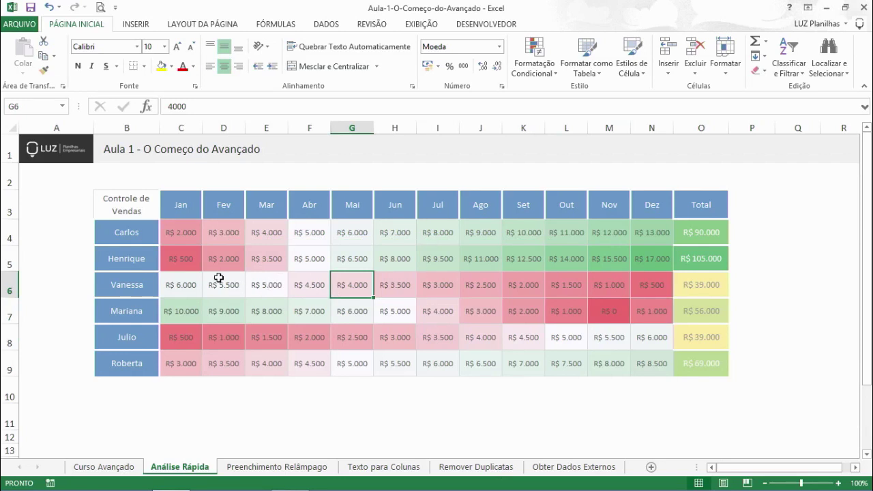
Step: Reselect the sales table from its header and reopen Quick Analysis with Ctrl+Q
{"action": "left_click_drag", "start_coordinate": [137, 212], "coordinate": [687, 369]}
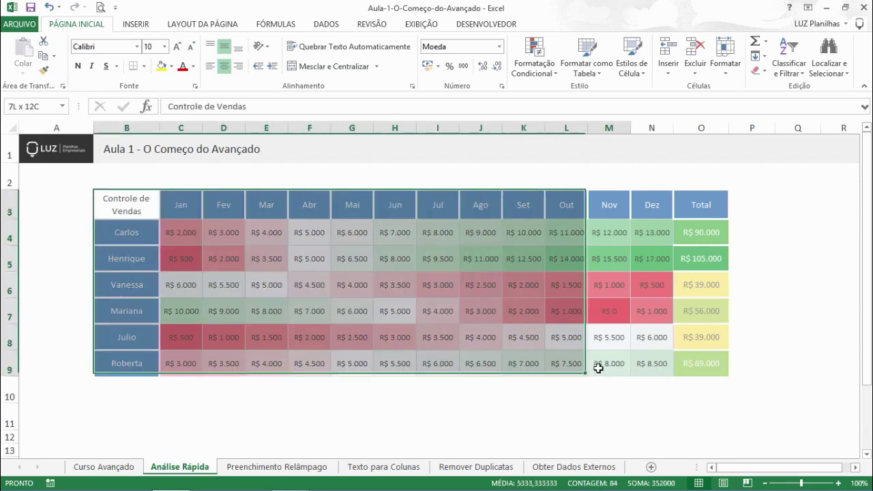
{"action": "left_click", "coordinate": [496, 320]}
{"action": "mouse_move", "coordinate": [127, 204]}
{"action": "left_mouse_down"}
{"action": "mouse_move", "coordinate": [691, 216]}
{"action": "mouse_move", "coordinate": [657, 359]}
{"action": "mouse_move", "coordinate": [644, 359]}
{"action": "left_mouse_up"}
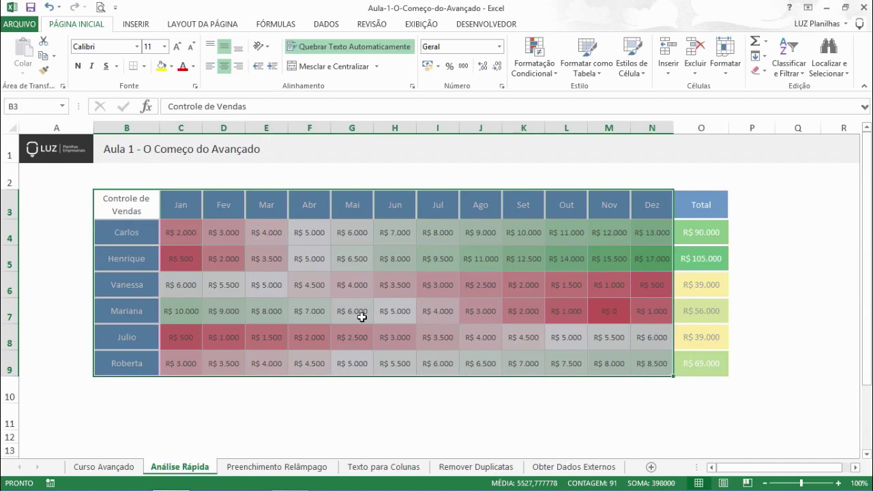
{"action": "key", "text": "ctrl+q"}
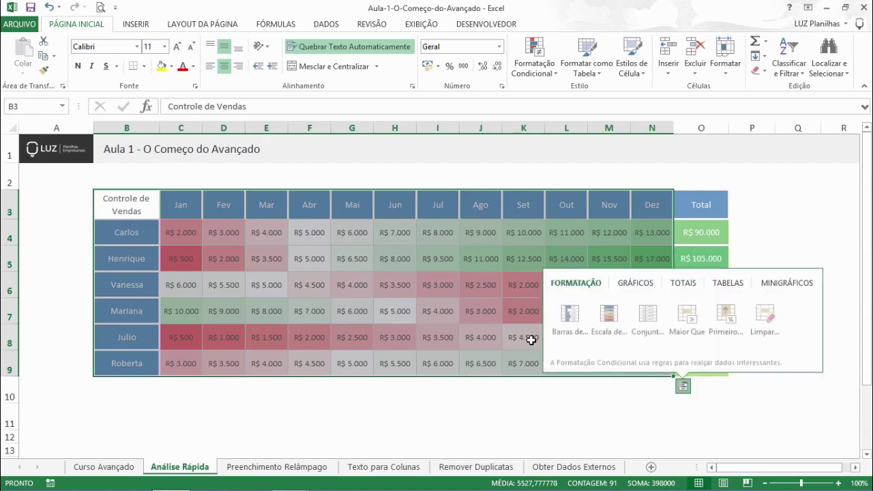
Step: Preview and insert the suggested Linhas line chart from Quick Analysis' GRÁFICOS suggestions
{"action": "left_click", "coordinate": [626, 285]}
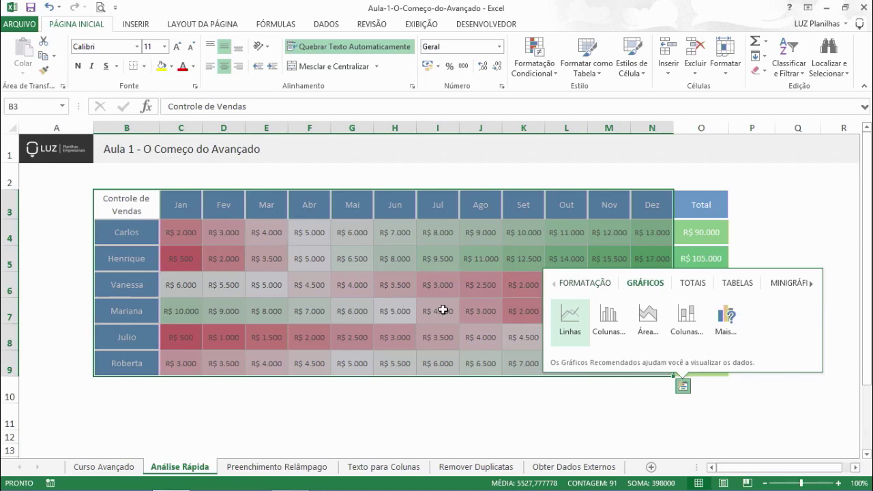
{"action": "mouse_move", "coordinate": [597, 329]}
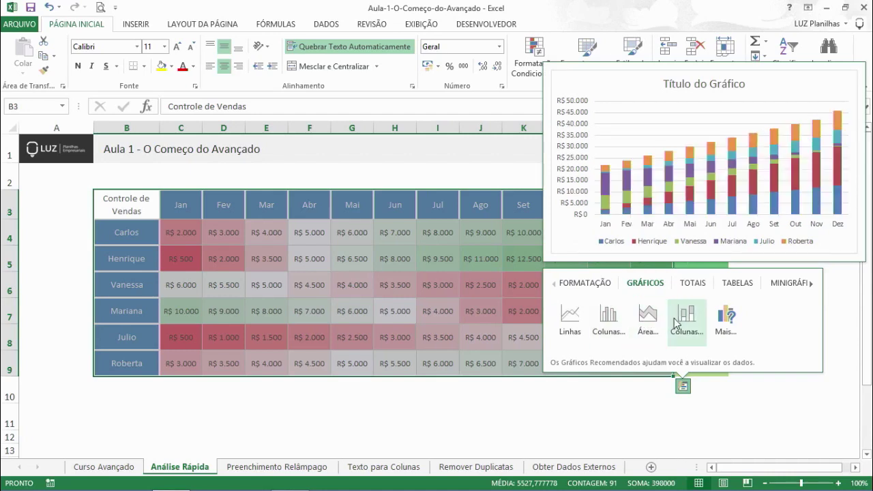
{"action": "left_click", "coordinate": [570, 320]}
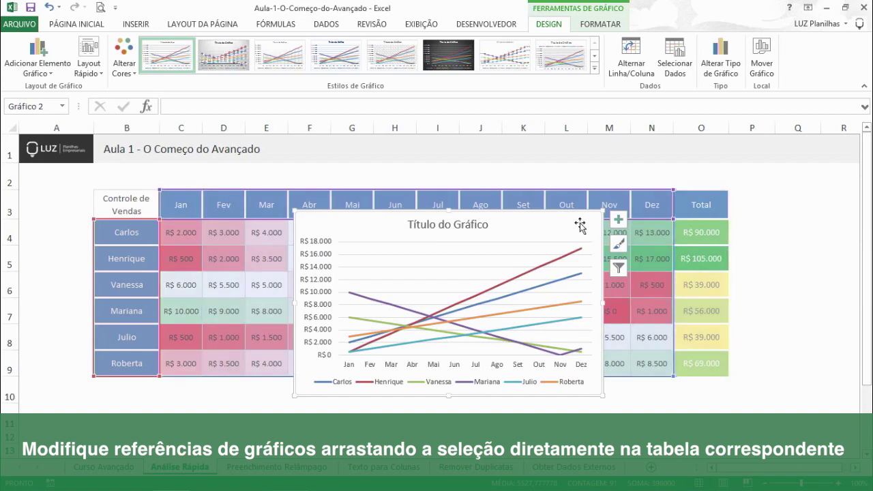
Step: Try pointing the chart's axis labels at Carlos's row, undo it, then delete the chart
{"action": "left_click", "coordinate": [815, 280]}
{"action": "left_click", "coordinate": [571, 257]}
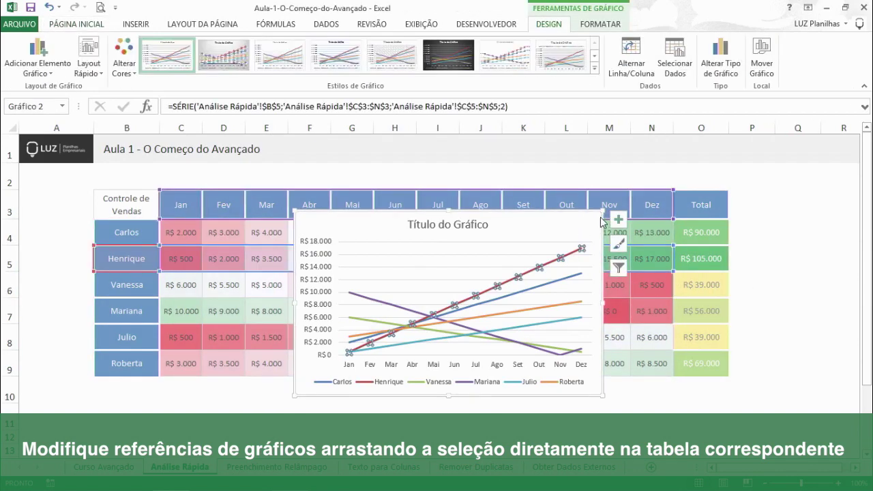
{"action": "left_click_drag", "start_coordinate": [603, 219], "coordinate": [611, 229]}
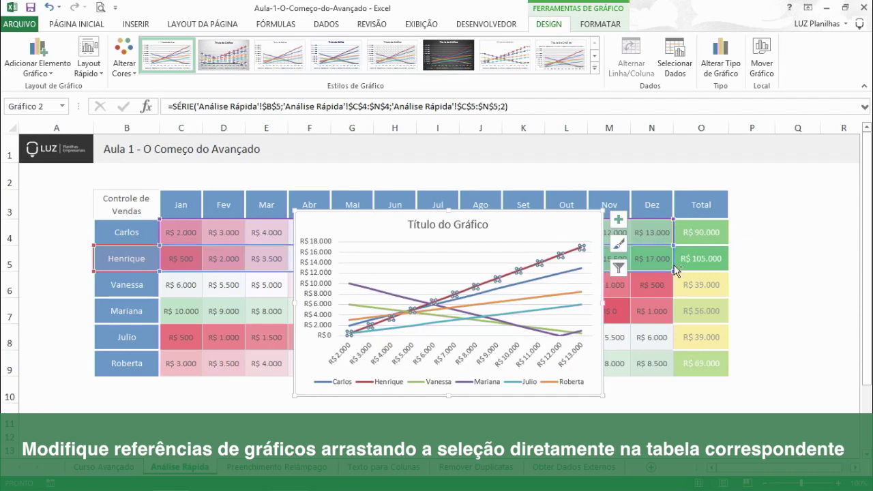
{"action": "key", "text": "ctrl+z"}
{"action": "left_click", "coordinate": [804, 303]}
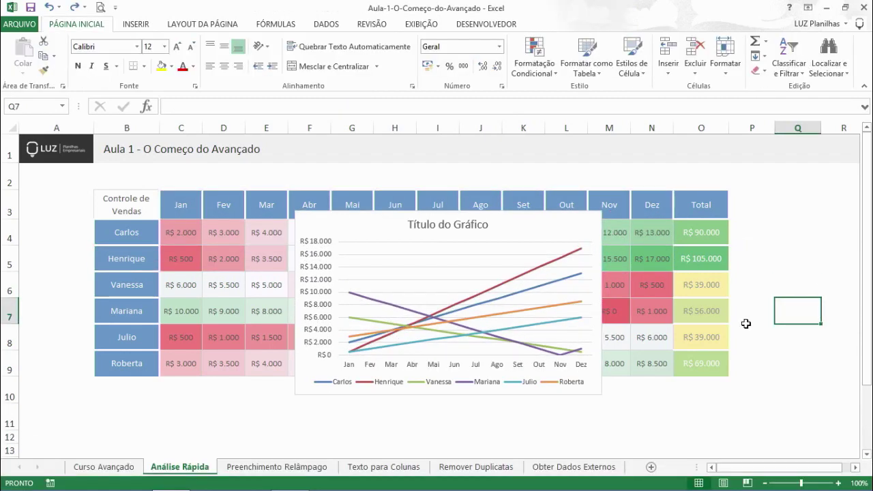
{"action": "left_click", "coordinate": [383, 231]}
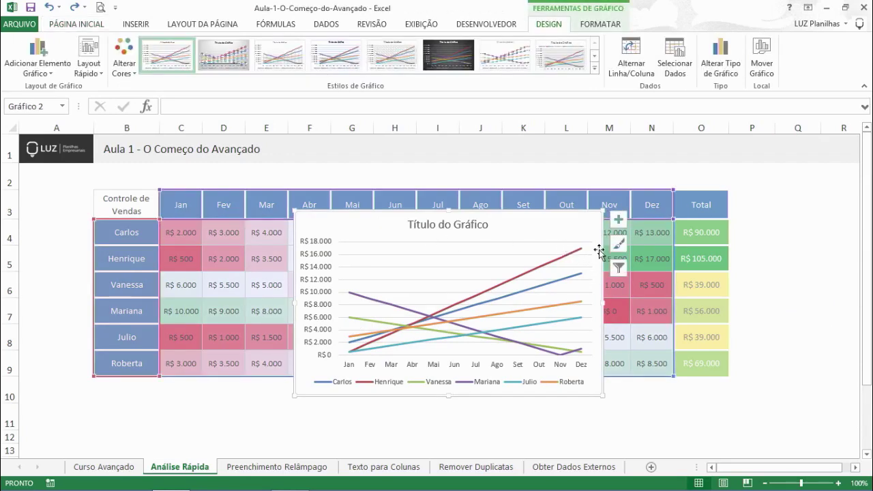
{"action": "key", "text": "Delete"}
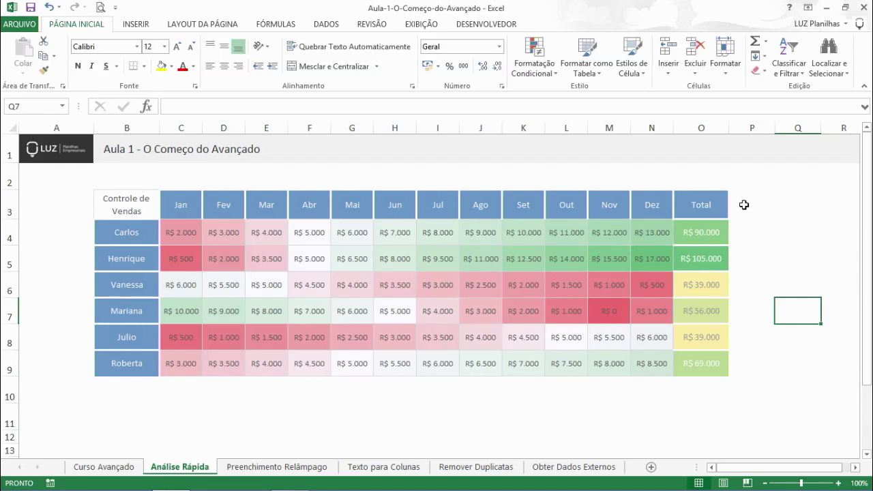
Step: Insert a blank column before the Total column
{"action": "left_click_drag", "start_coordinate": [745, 204], "coordinate": [753, 362]}
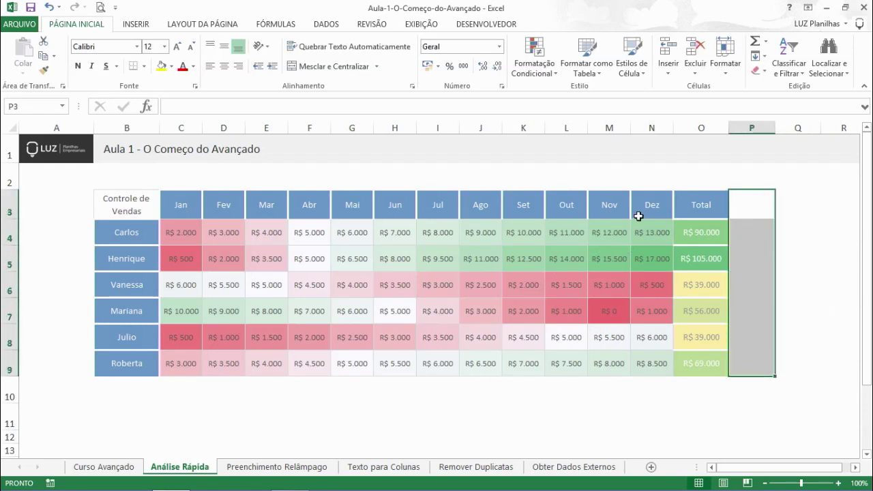
{"action": "left_click", "coordinate": [697, 128]}
{"action": "right_click", "coordinate": [697, 127]}
{"action": "left_click", "coordinate": [730, 216]}
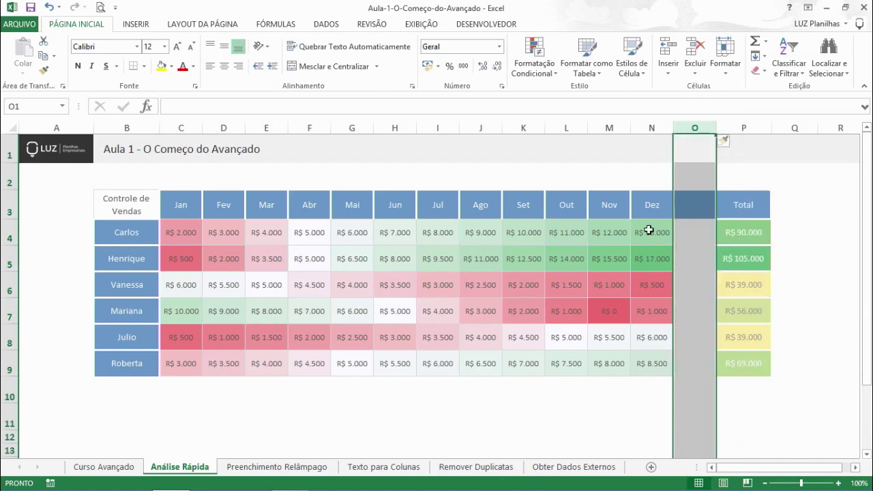
Step: Add line sparklines for C4:N9 into the new column via Quick Analysis MINIGRÁFICOS
{"action": "mouse_move", "coordinate": [174, 232]}
{"action": "left_mouse_down"}
{"action": "mouse_move", "coordinate": [655, 231]}
{"action": "mouse_move", "coordinate": [702, 333]}
{"action": "mouse_move", "coordinate": [702, 365]}
{"action": "left_mouse_up"}
{"action": "left_click_drag", "start_coordinate": [178, 234], "coordinate": [637, 362]}
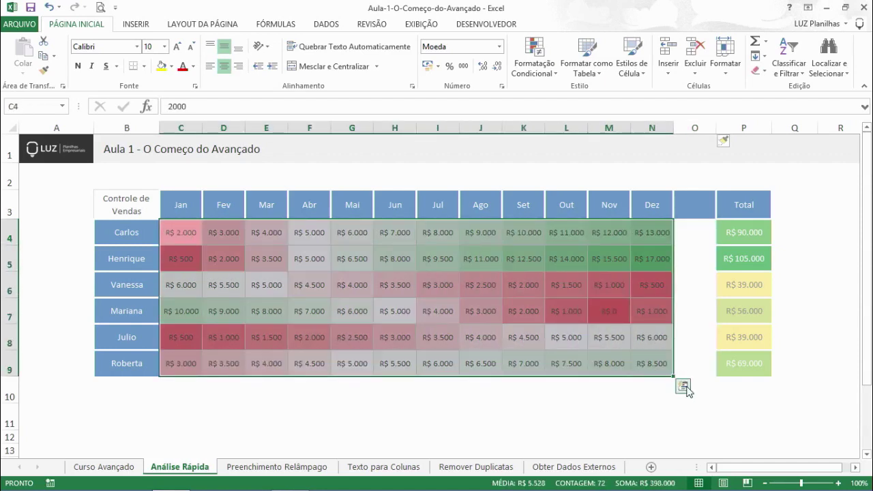
{"action": "left_click", "coordinate": [683, 386]}
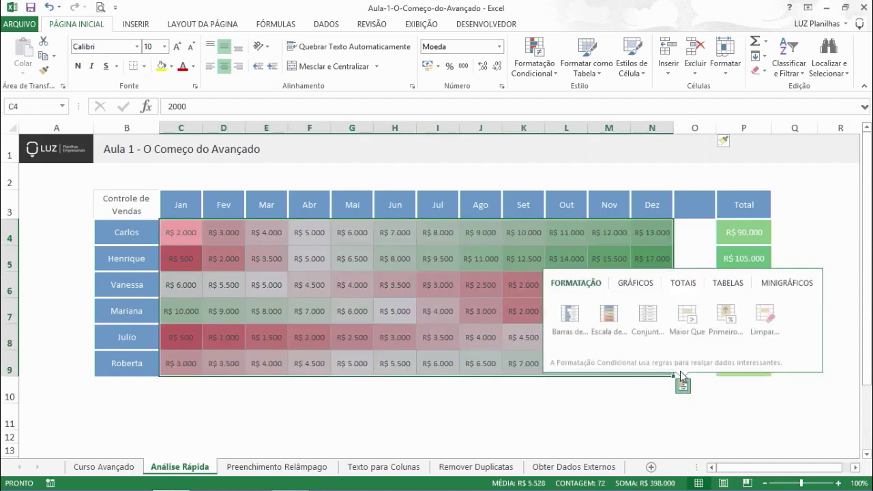
{"action": "left_click", "coordinate": [778, 286]}
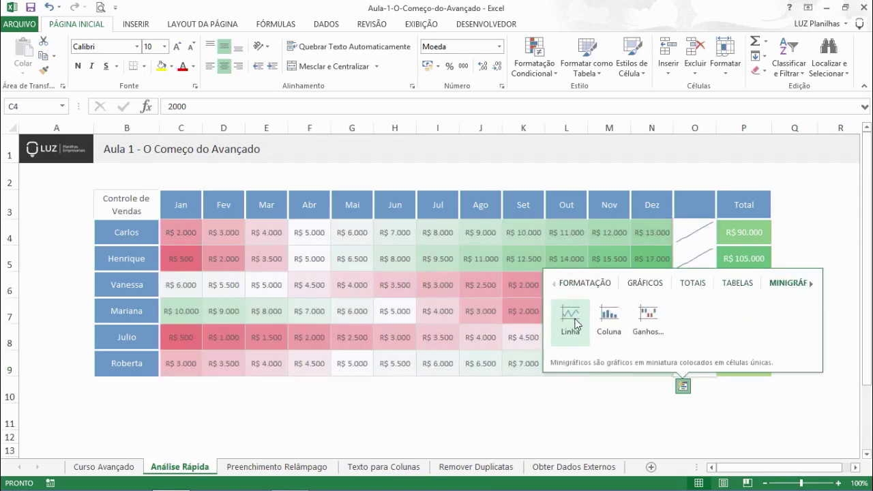
{"action": "left_click", "coordinate": [576, 324]}
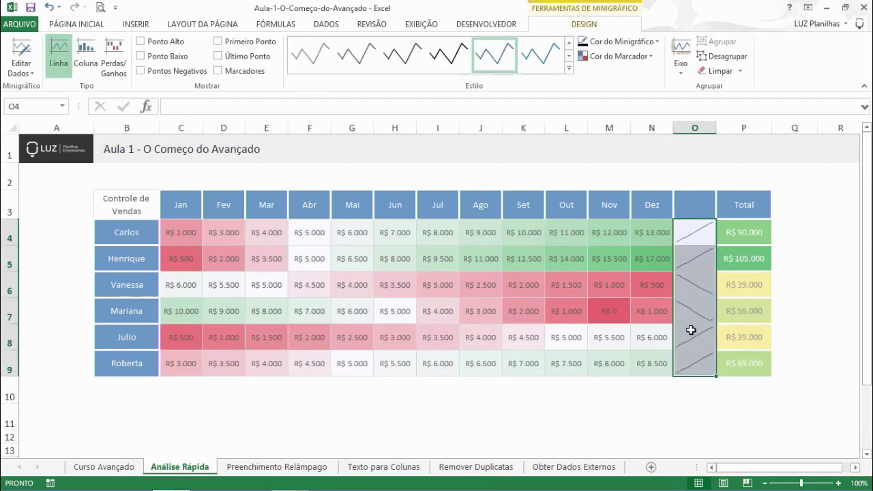
Step: Apply Todas as bordas to sparkline cells O4:O9 and deselect to view them
{"action": "left_click", "coordinate": [87, 27]}
{"action": "left_click", "coordinate": [148, 62]}
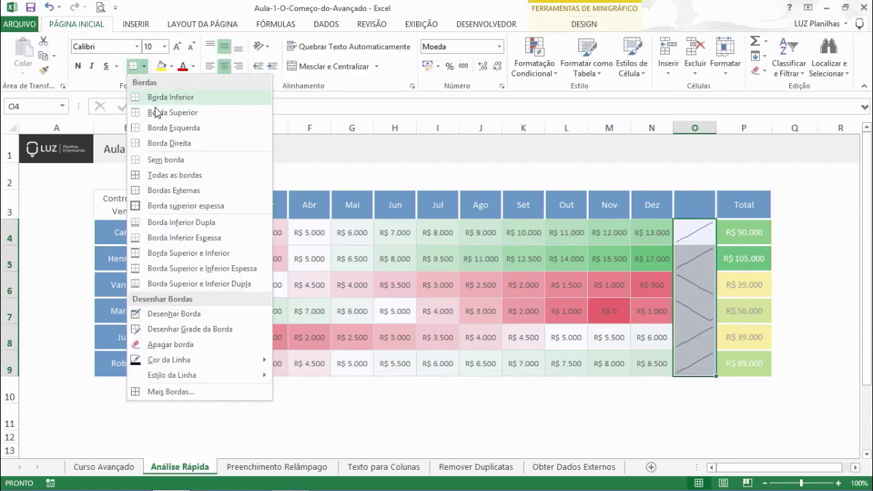
{"action": "left_click", "coordinate": [164, 175]}
{"action": "left_click", "coordinate": [478, 251]}
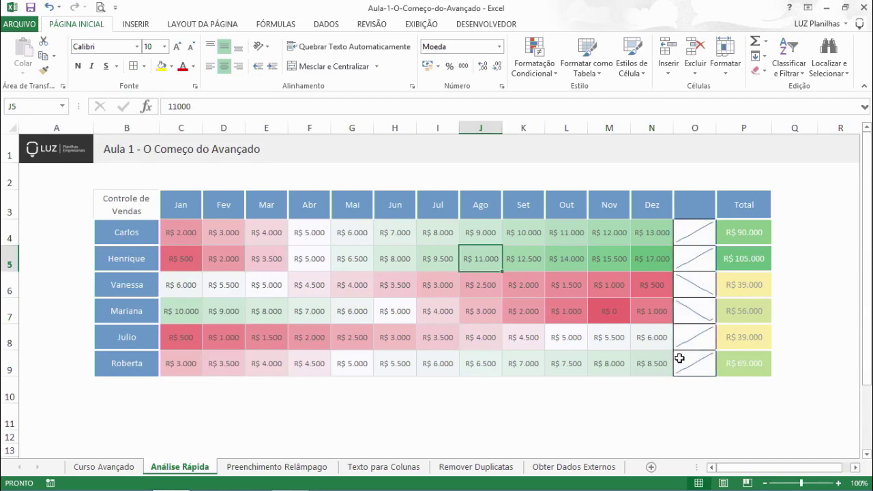
{"action": "left_click", "coordinate": [128, 234]}
{"action": "left_click", "coordinate": [129, 261]}
{"action": "left_click", "coordinate": [130, 286]}
{"action": "left_click", "coordinate": [122, 313]}
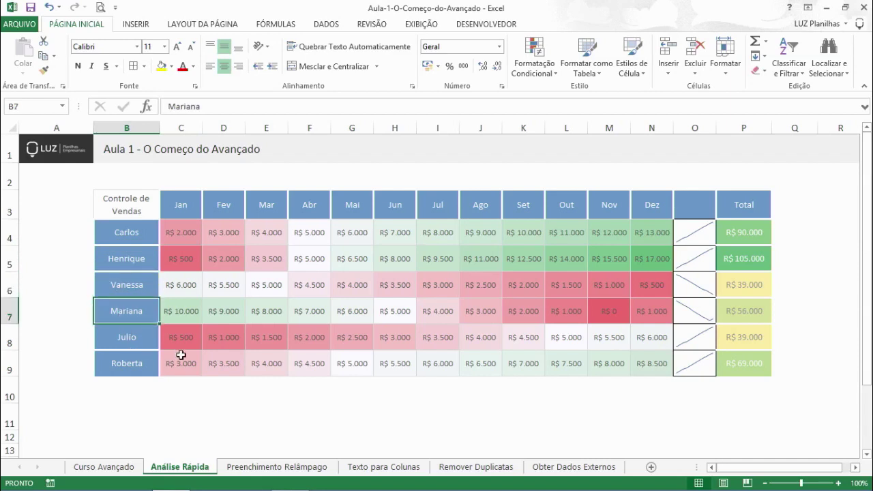
{"action": "left_click", "coordinate": [703, 232]}
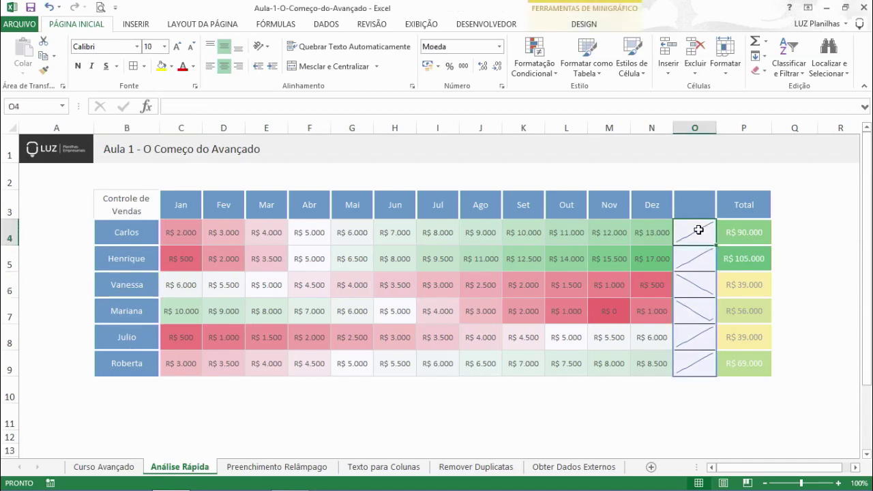
{"action": "left_click", "coordinate": [700, 251]}
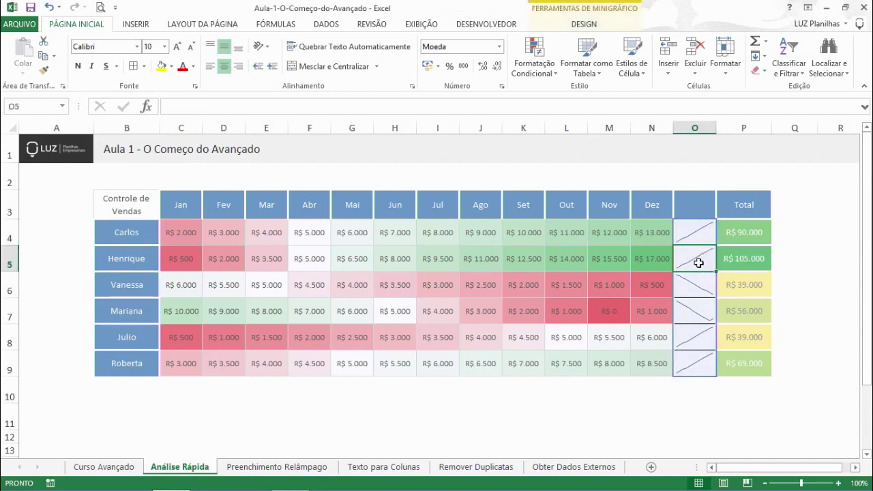
{"action": "left_click", "coordinate": [698, 283]}
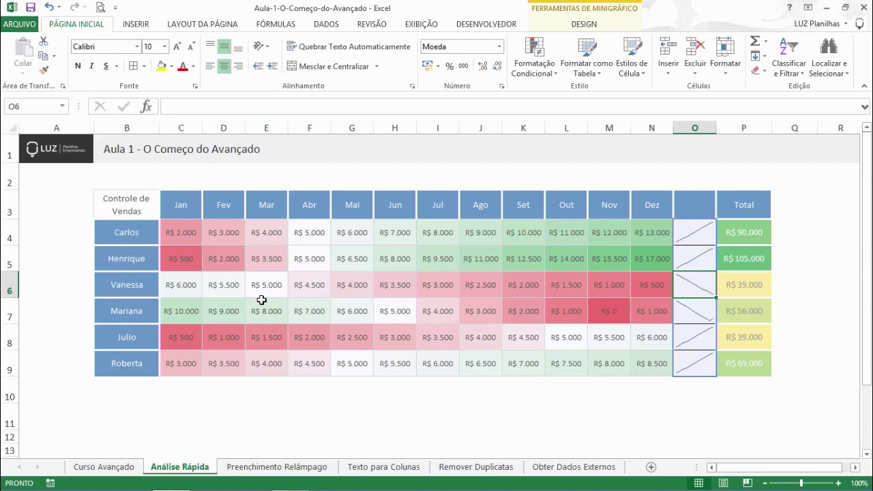
{"action": "left_click", "coordinate": [280, 295]}
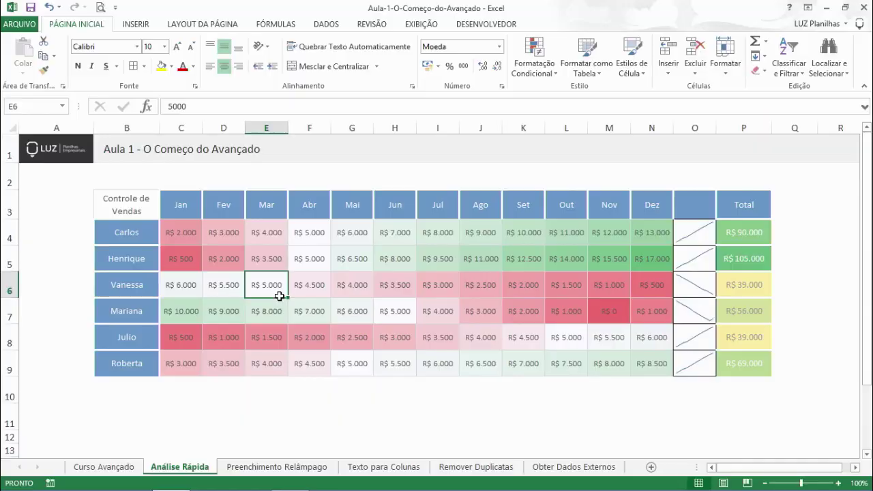